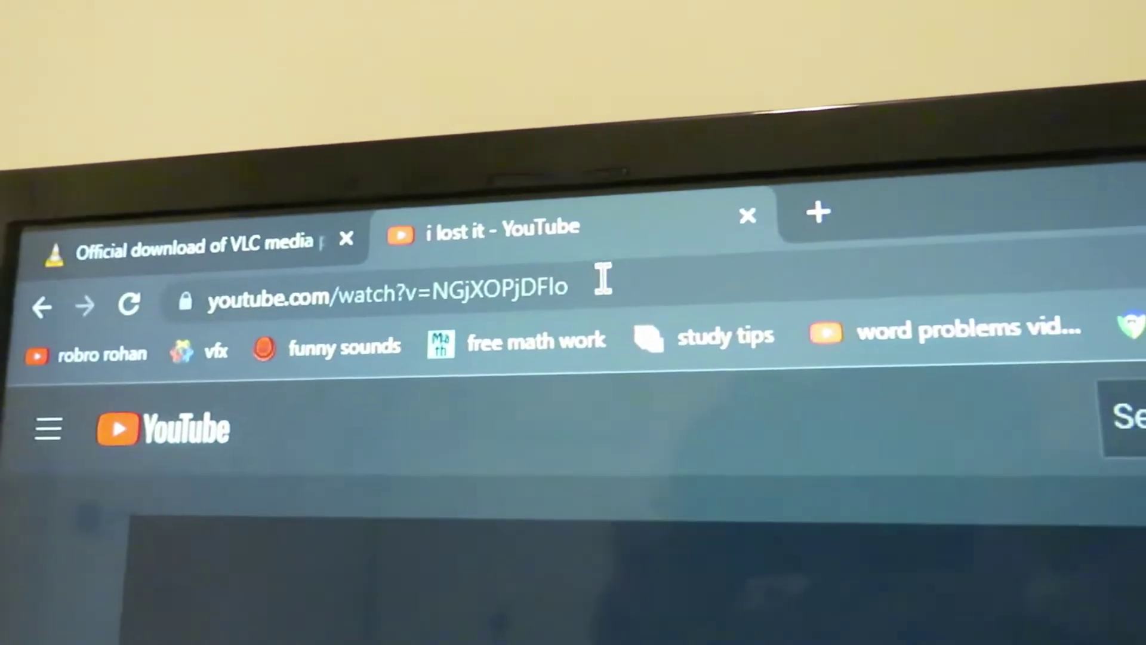
Step: Select the YouTube video's full address in Chrome and copy it
drag(222, 309, 181, 305)
right_click(253, 288)
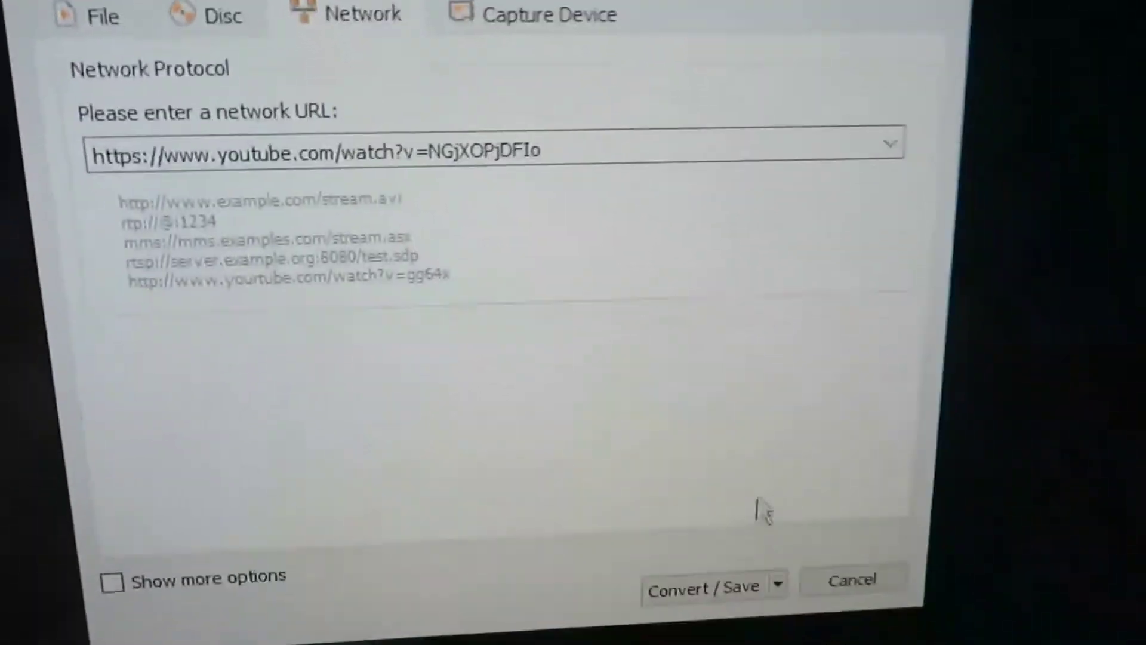
Step: Show the Convert / Save dropdown options for the pasted YouTube network stream
click(757, 546)
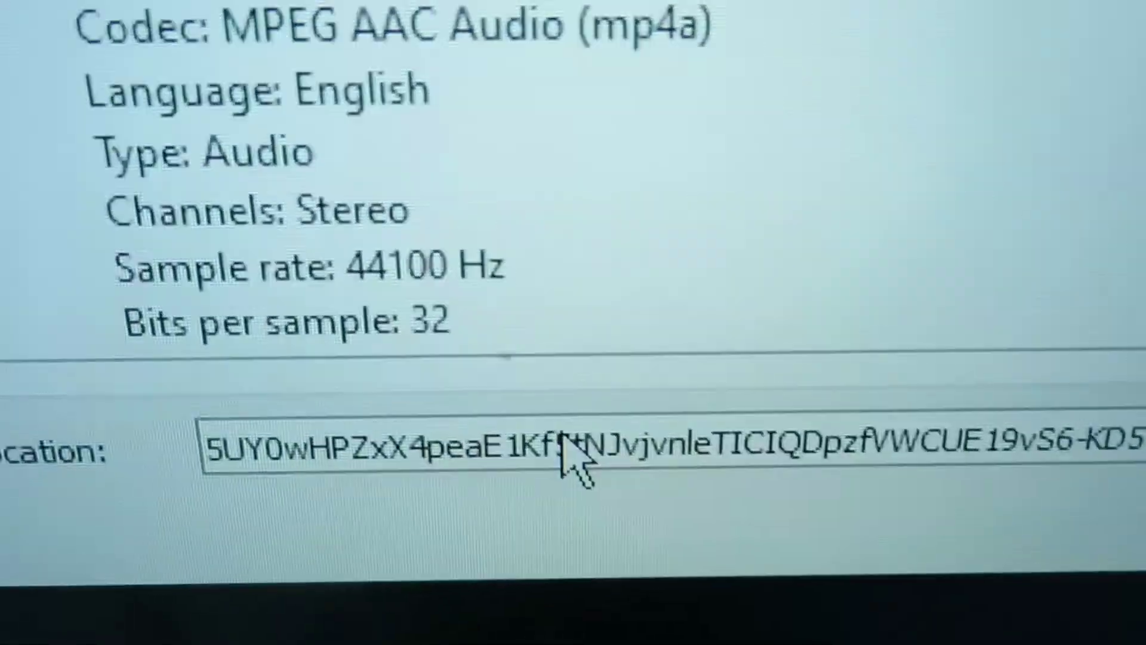
Step: Select and copy the entire Location address from VLC's Codec Information
triple_click(587, 475)
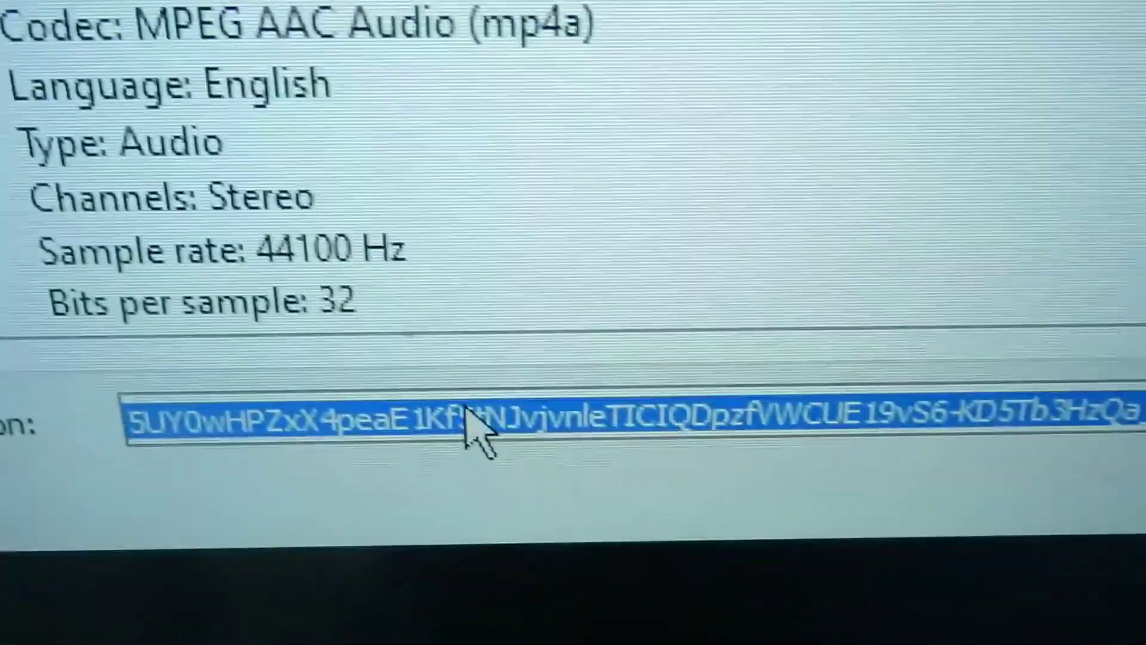
right_click(586, 475)
click(671, 517)
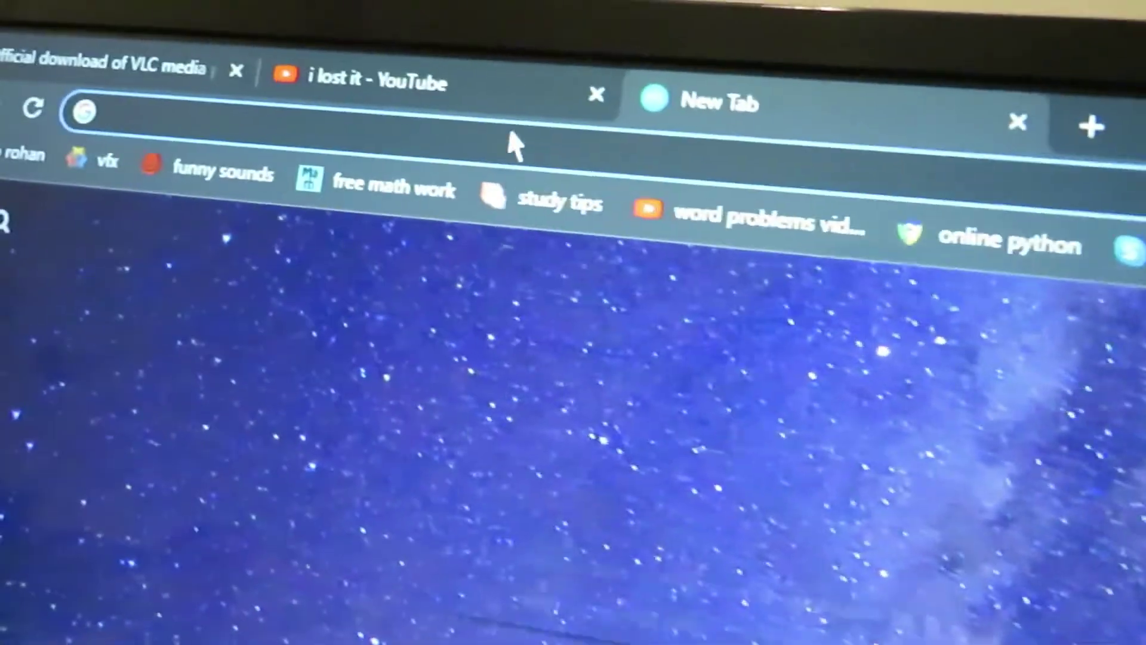
Step: Paste the copied googlevideo stream address into the new tab's address bar
right_click(303, 68)
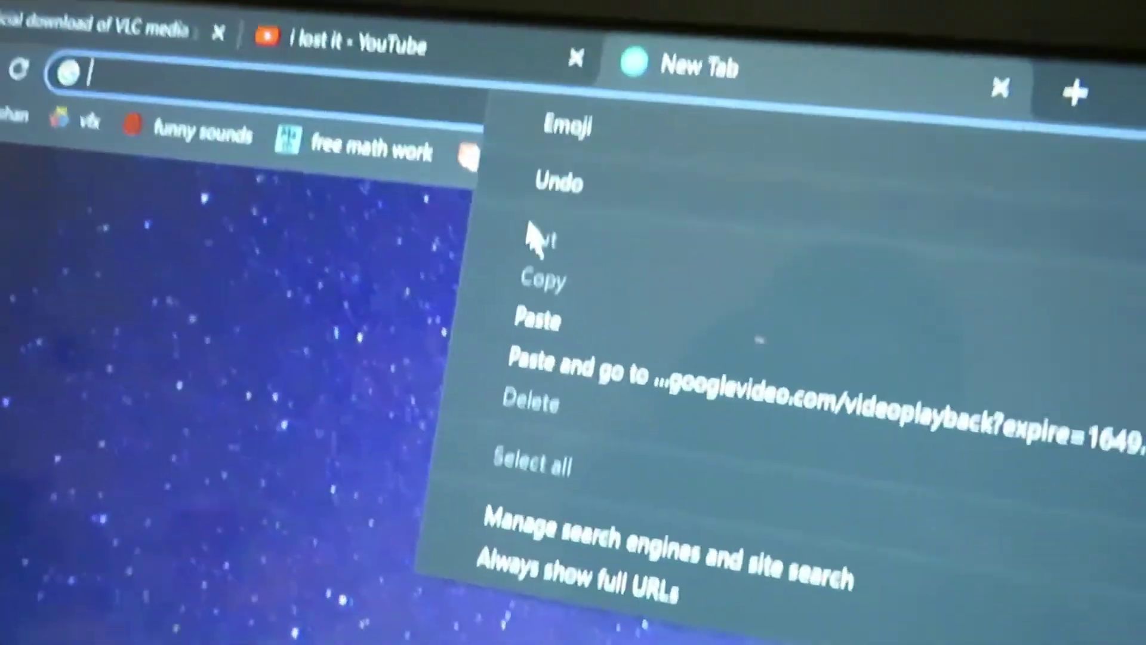
click(555, 260)
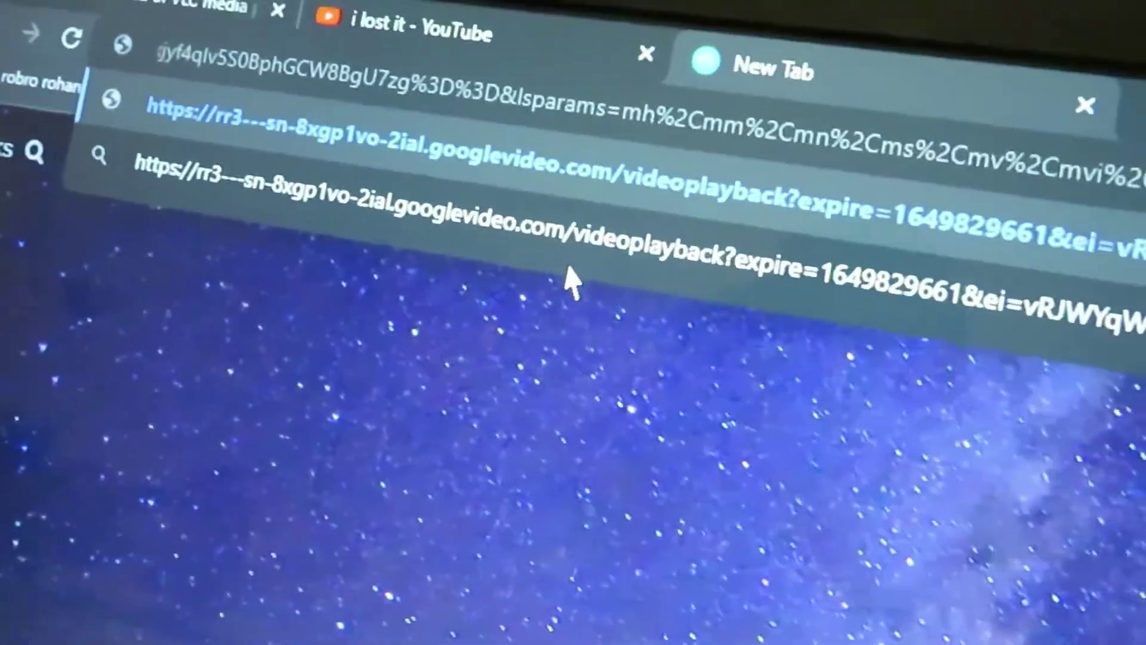